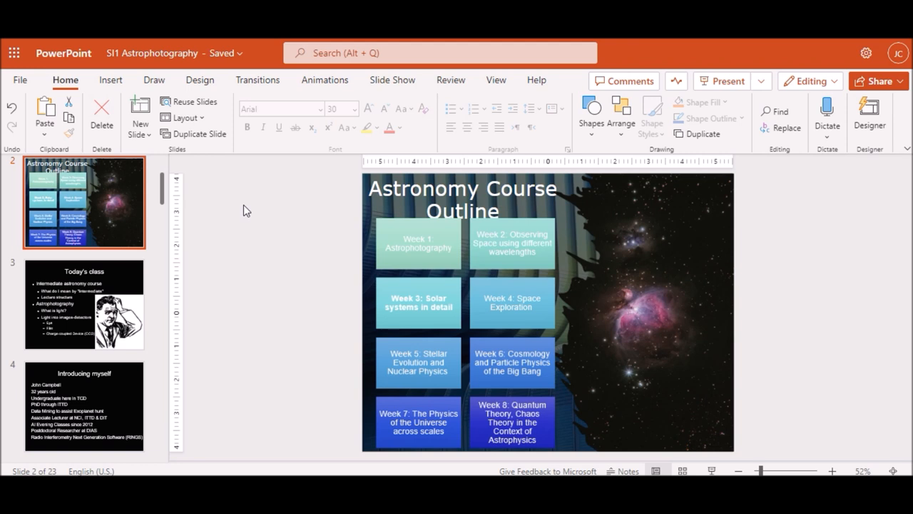
Drag the eight-week grid and nebula picture slightly left on the Astronomy Course Outline slide.
click(397, 263)
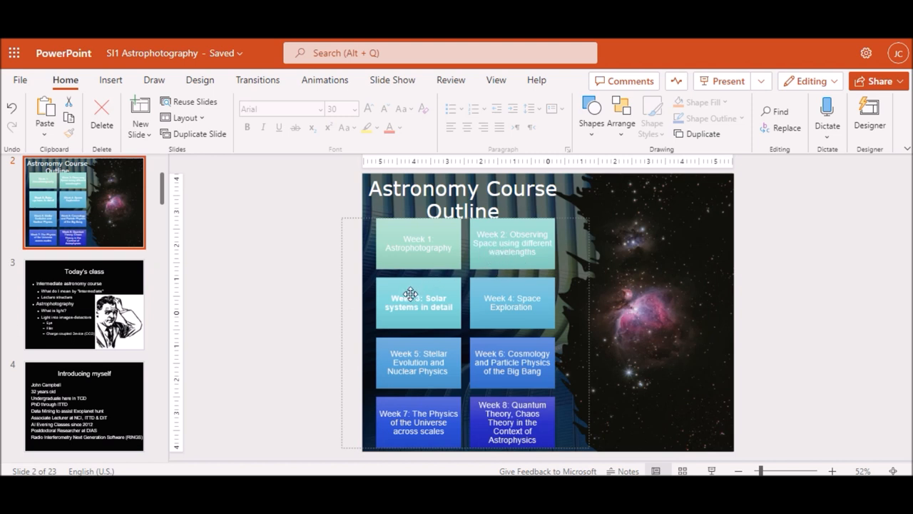
click(658, 288)
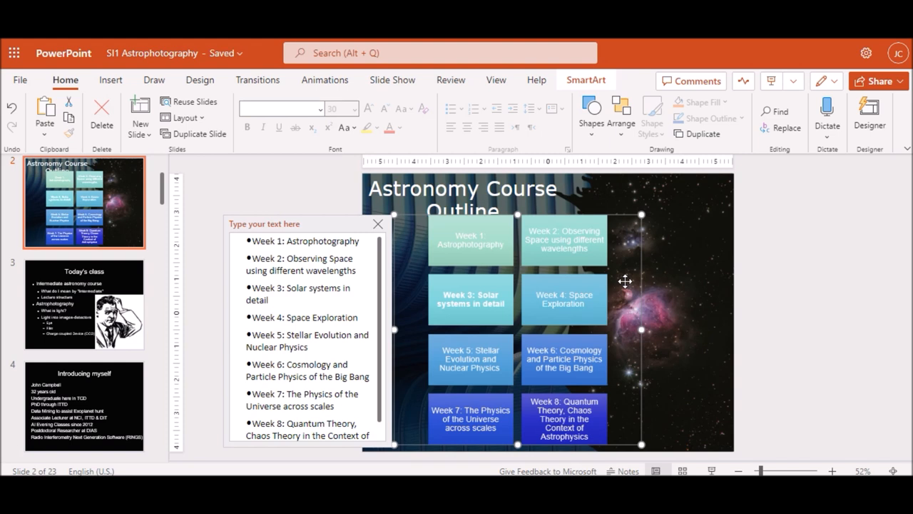
click(673, 287)
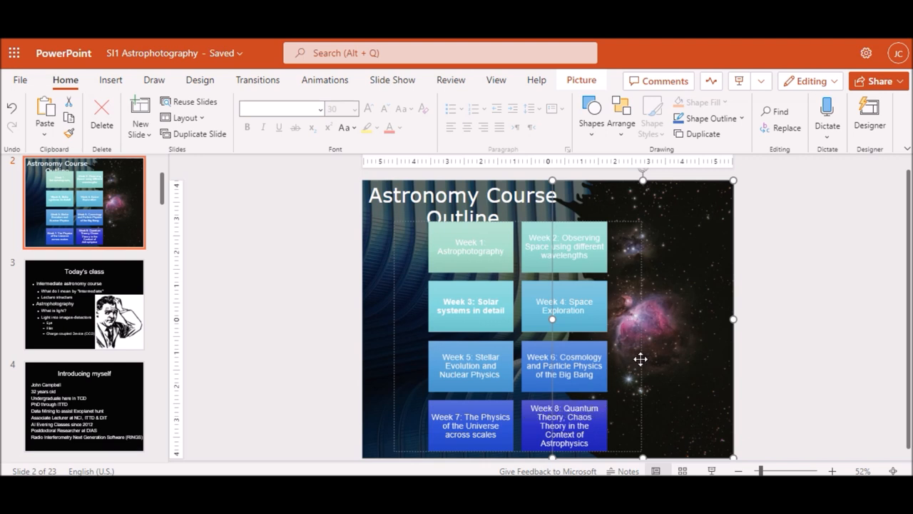
drag(640, 358, 605, 361)
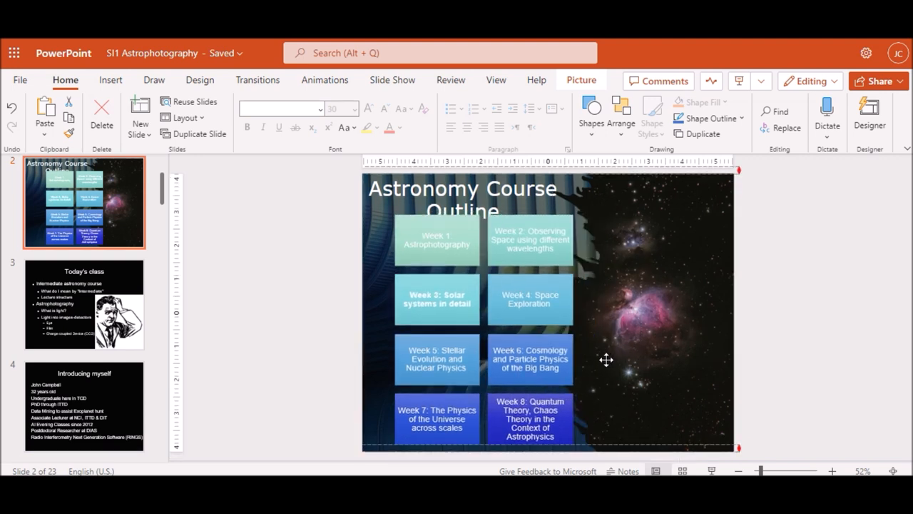
click(605, 360)
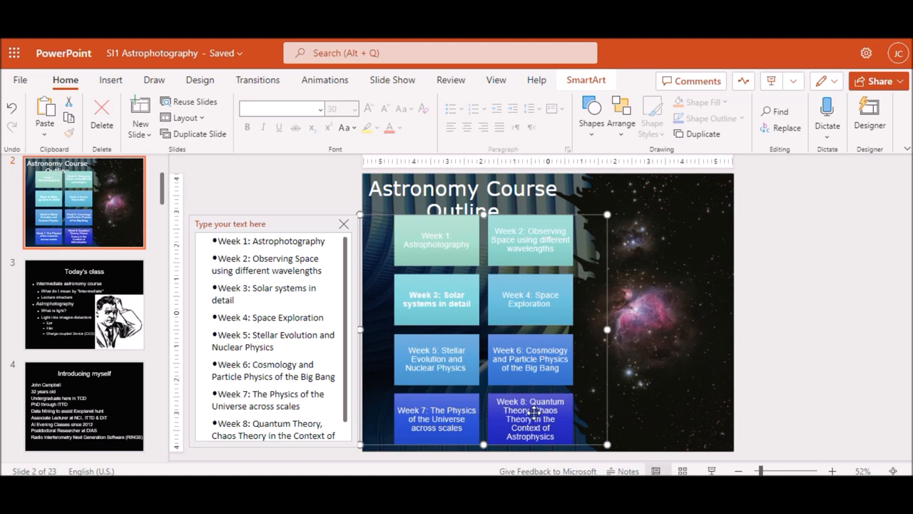
Reselect the week grid after settling it further left and slightly down, clearing the title.
click(608, 370)
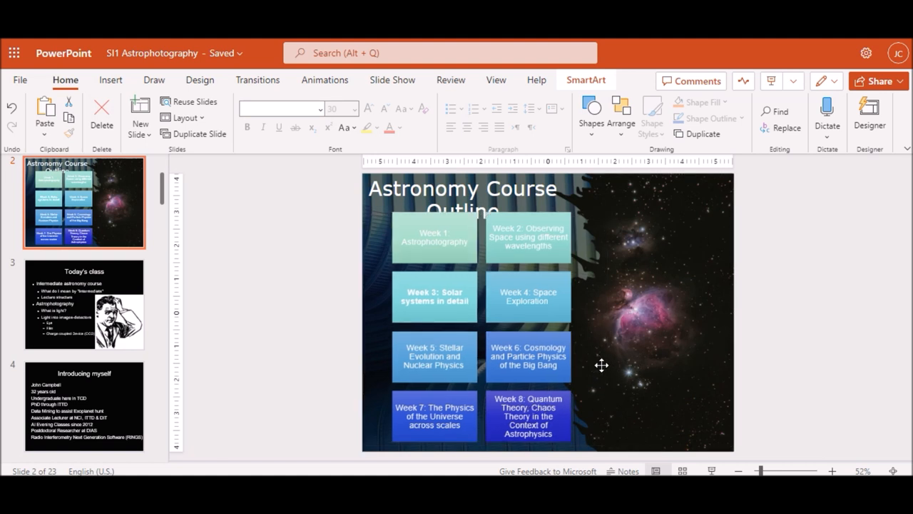
click(592, 375)
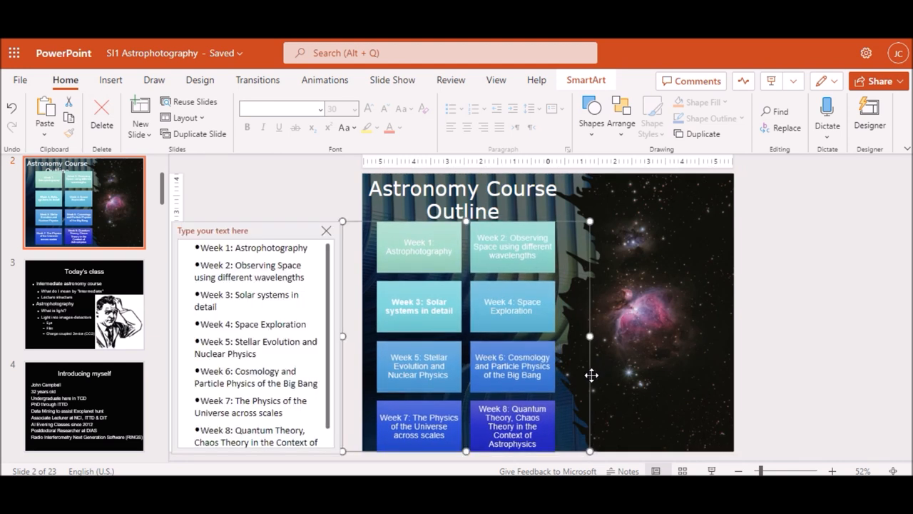